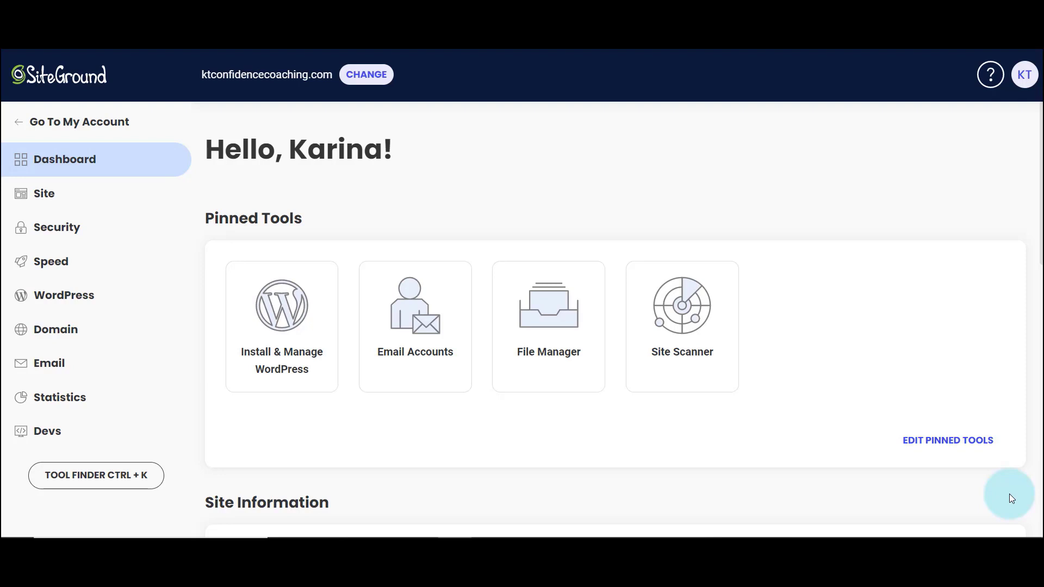
click(409, 319)
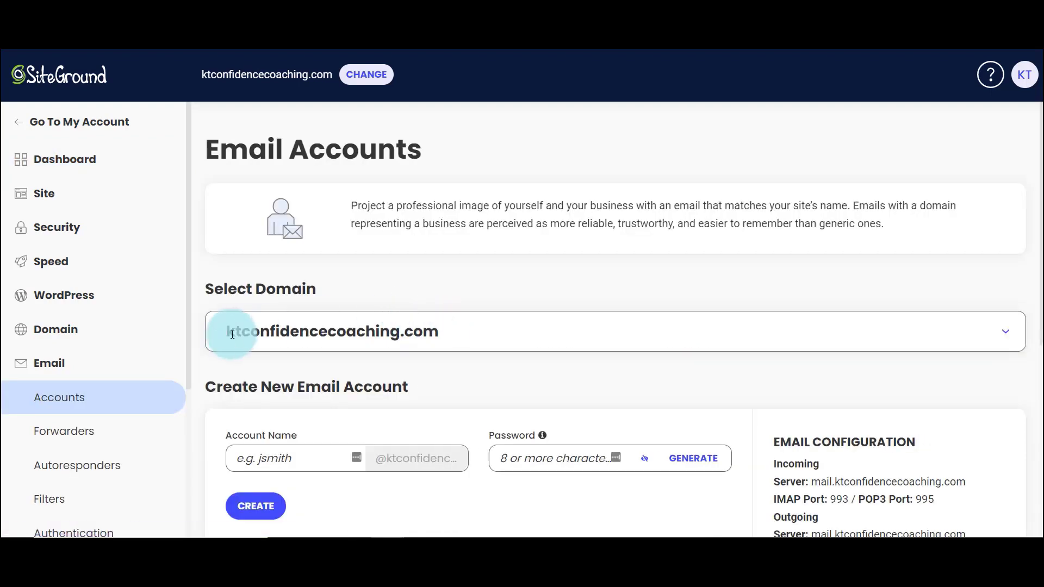
click(298, 459)
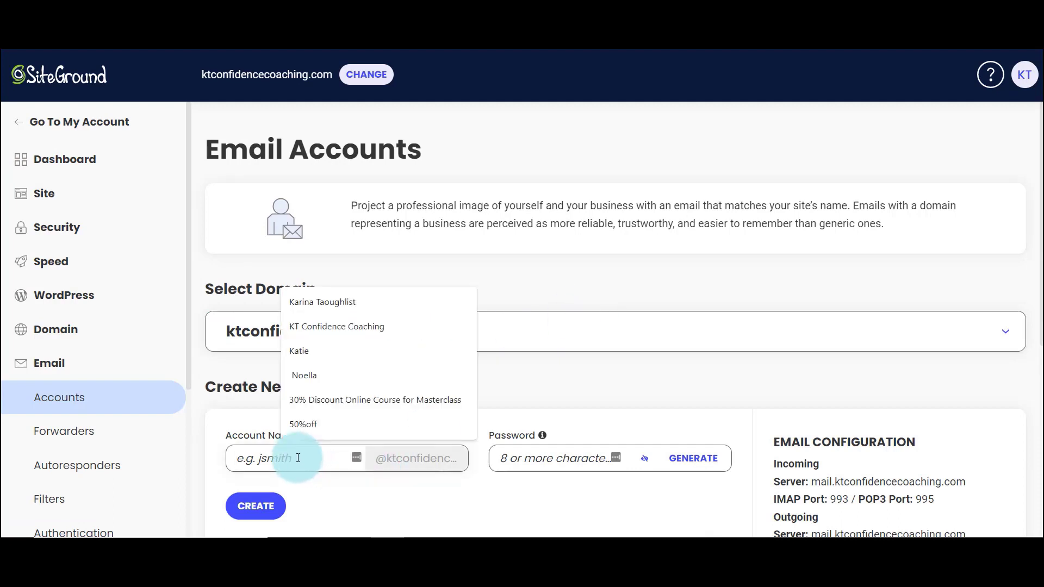
text(test)
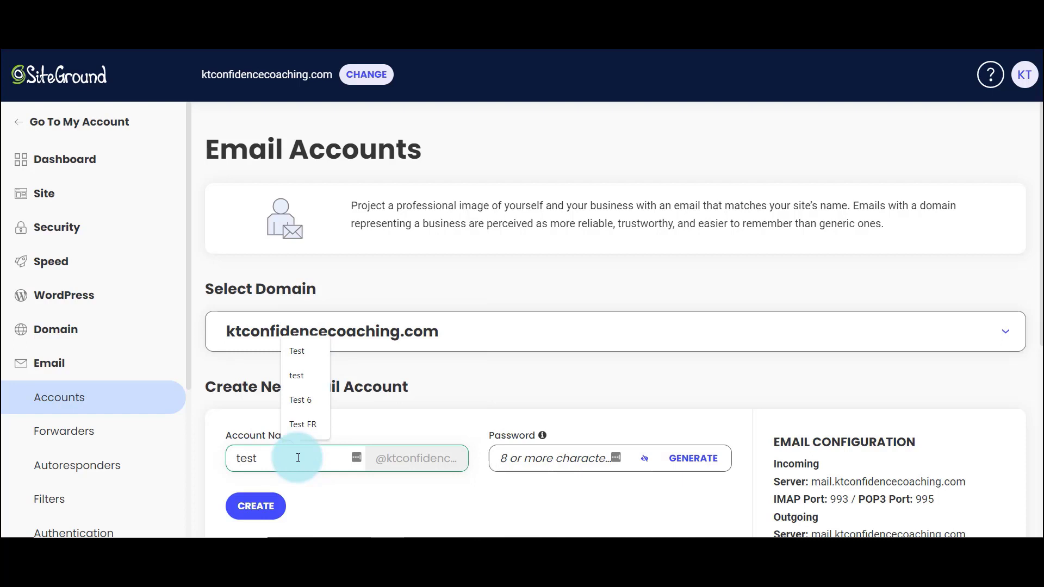
click(527, 463)
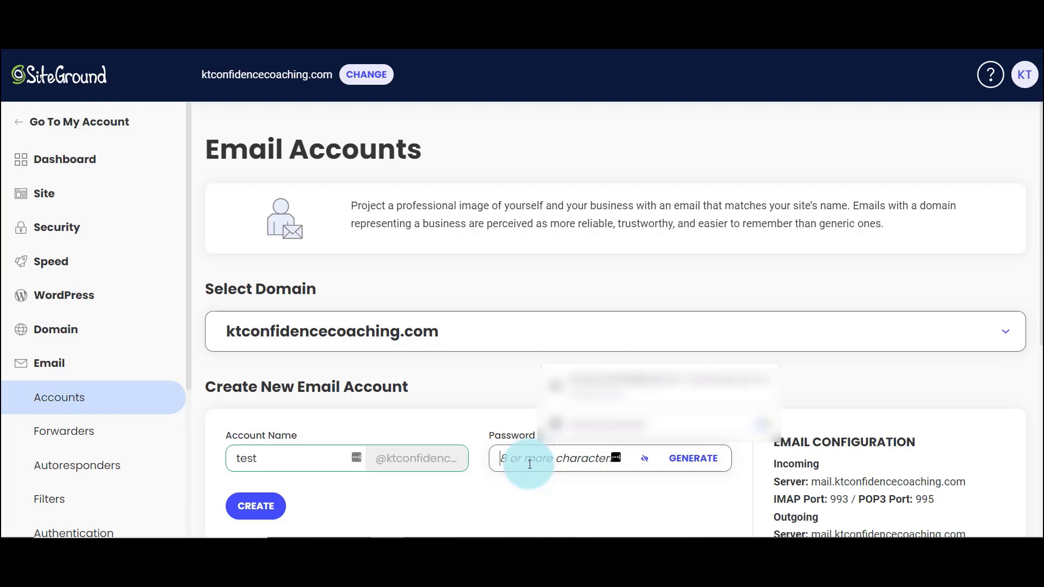
key(ctrl+v)
click(271, 520)
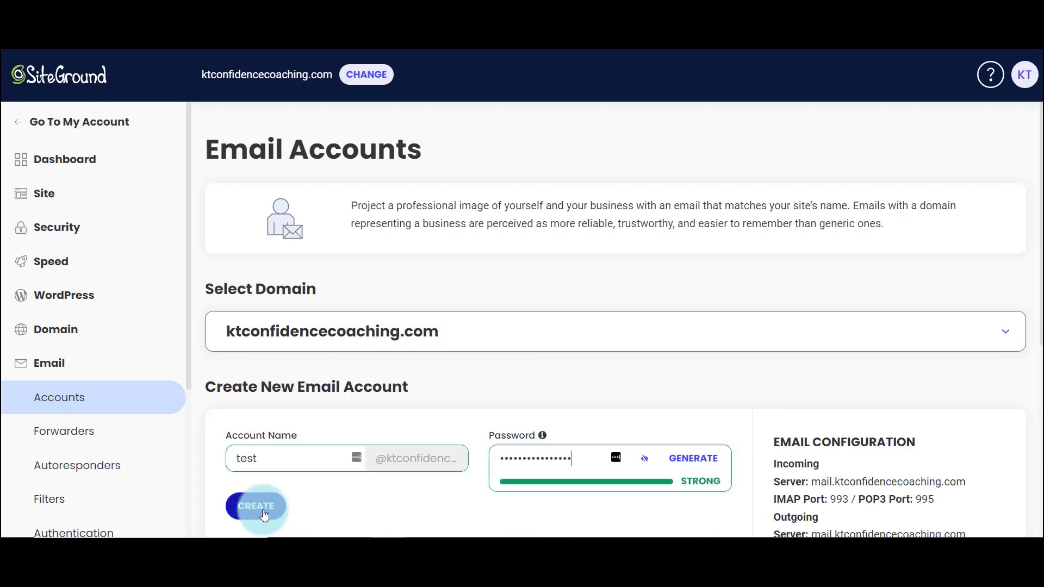
scroll(464, 501, down, 1)
scroll(464, 501, down, 1)
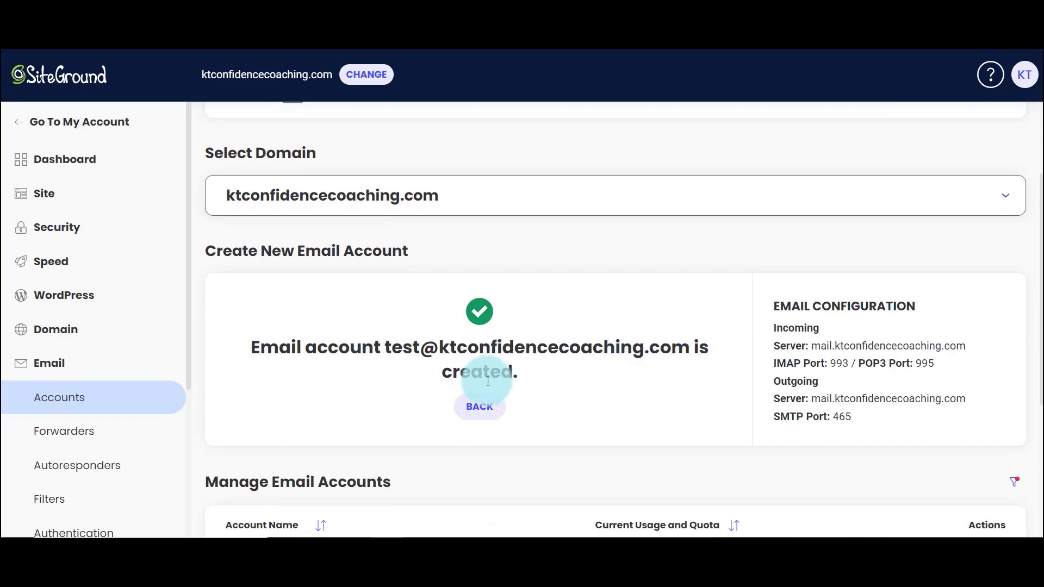
scroll(706, 451, up, 1)
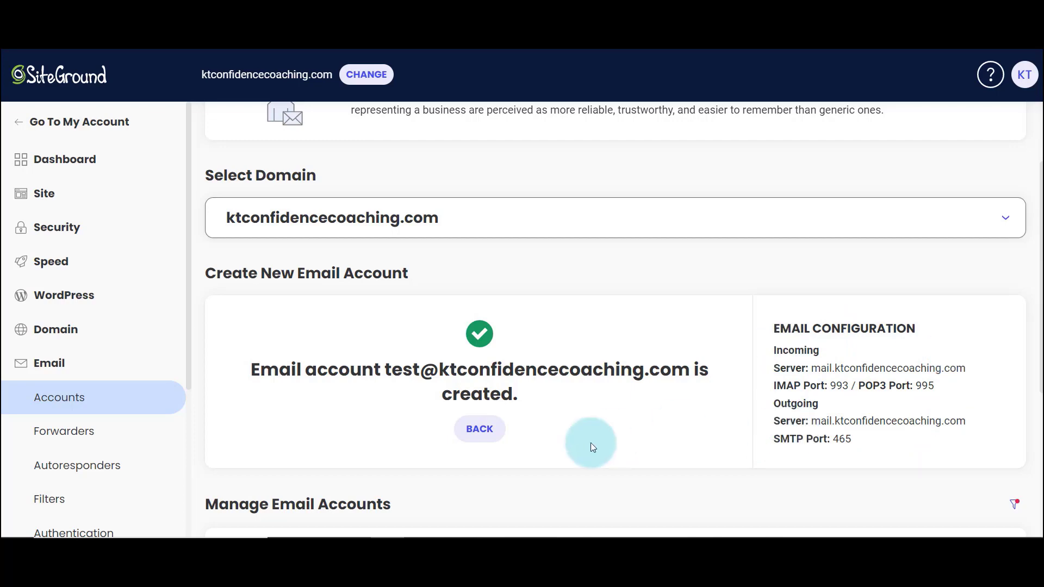
Step: Go to Gmail's Accounts and Import settings and start adding an email account to check
click(457, 530)
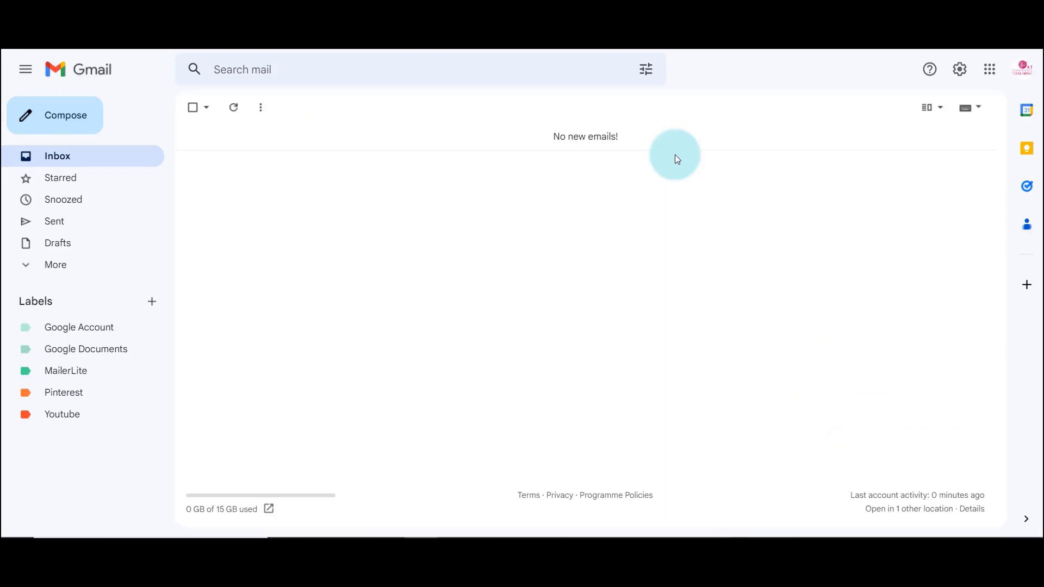
click(954, 76)
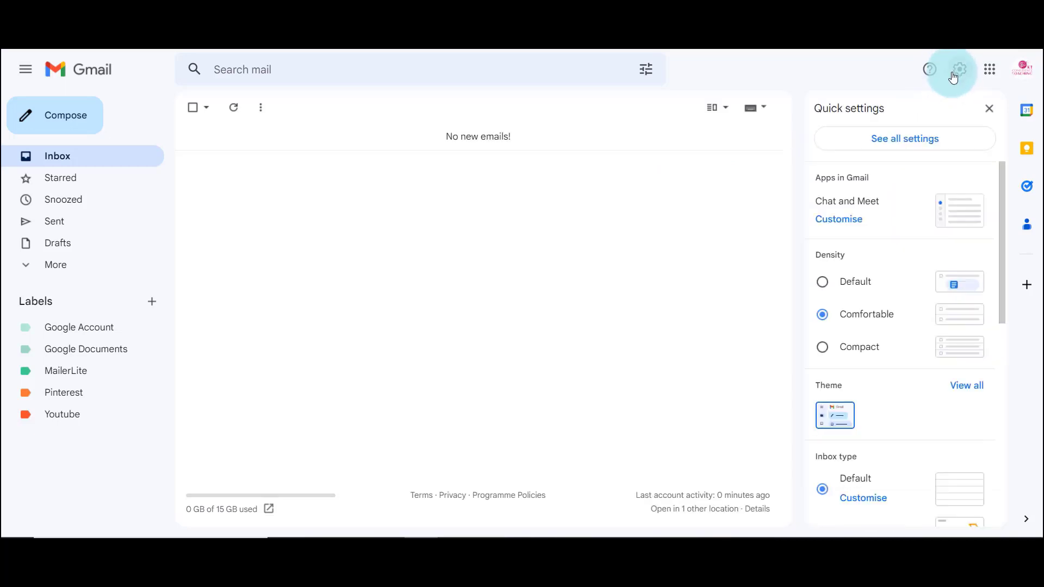
click(878, 143)
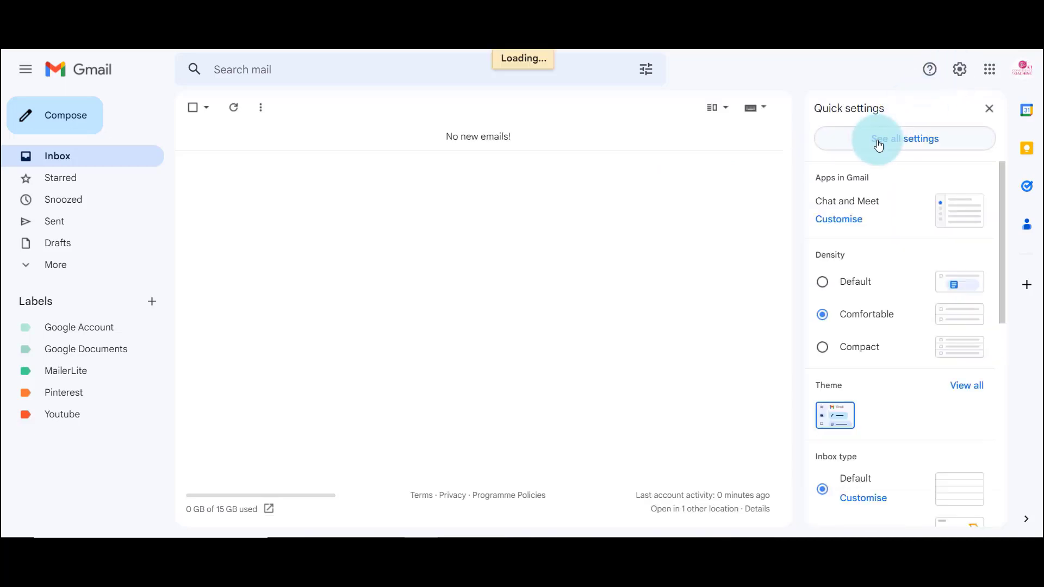
click(333, 139)
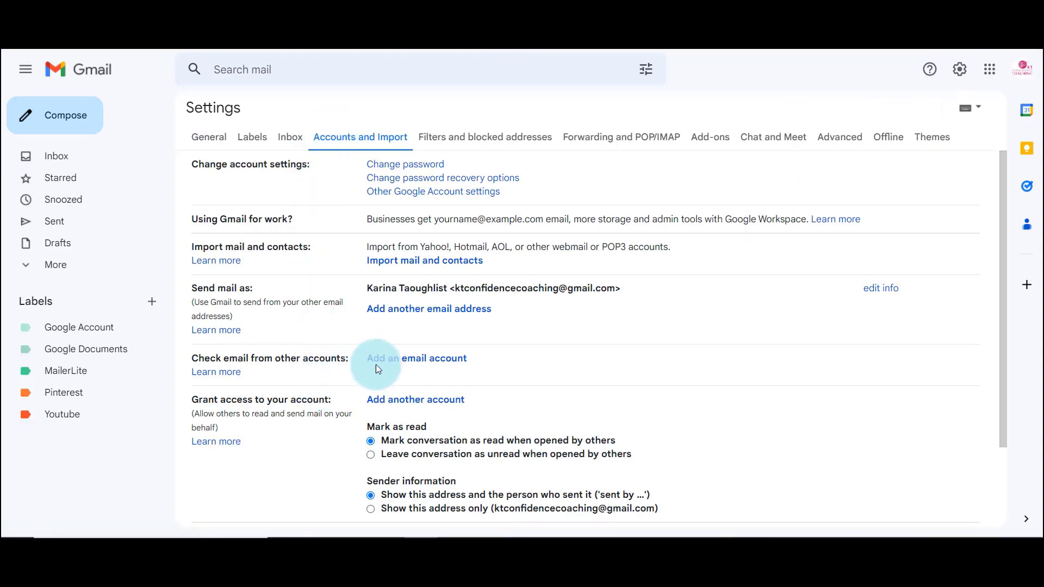
click(440, 363)
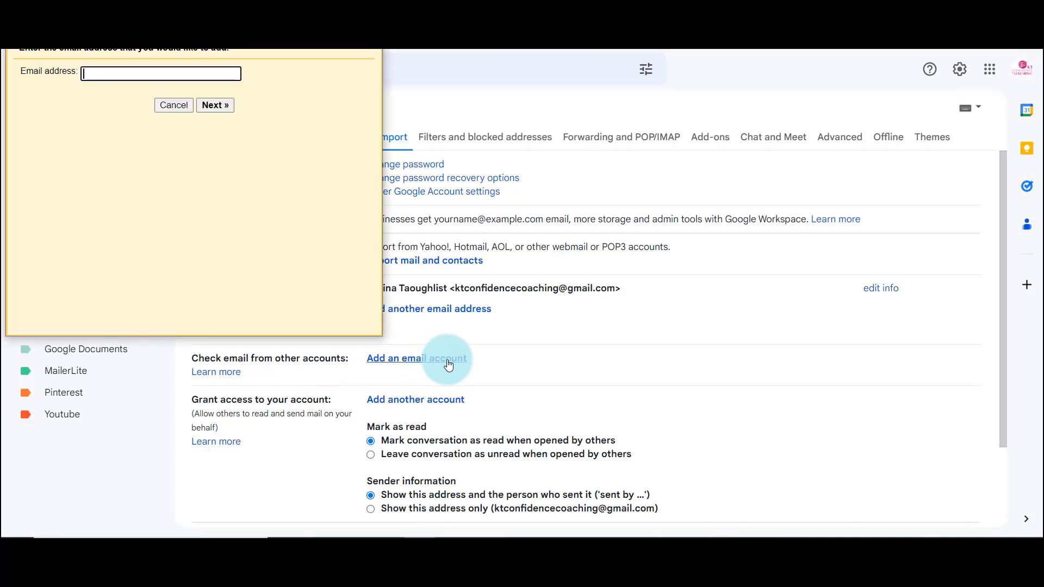
drag(176, 50, 434, 97)
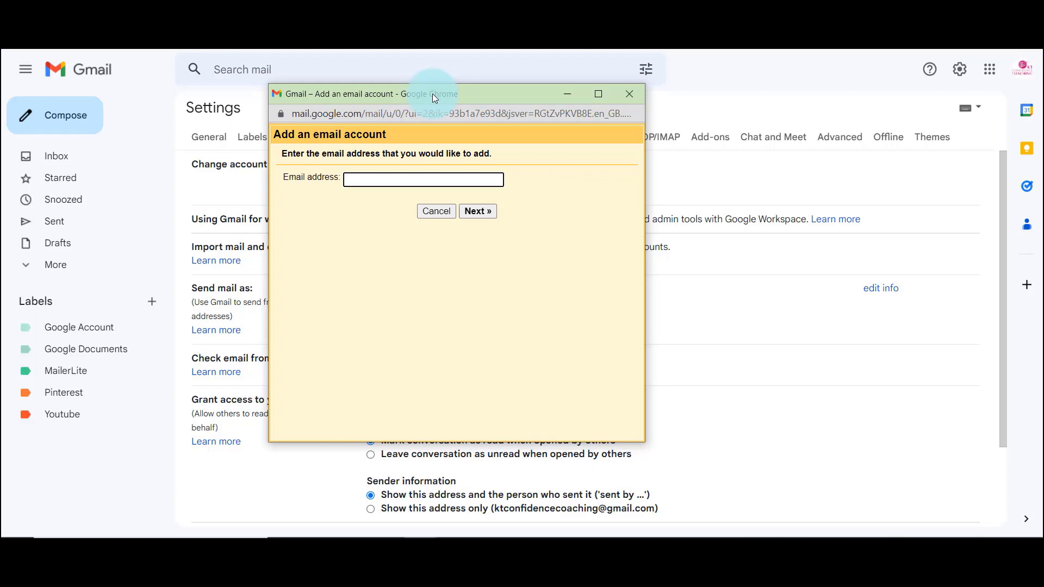
click(351, 190)
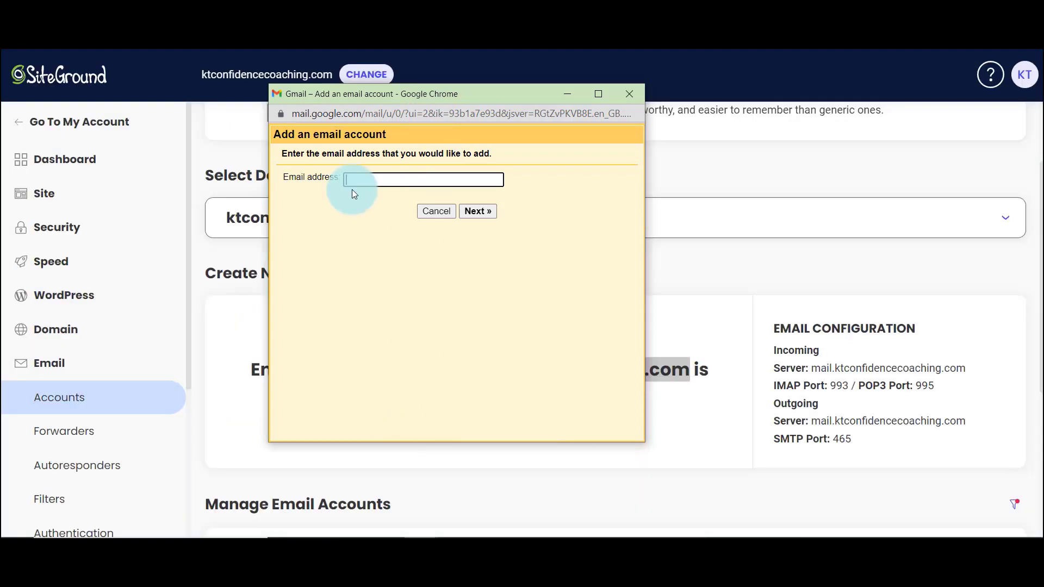
key(ctrl+v)
click(476, 218)
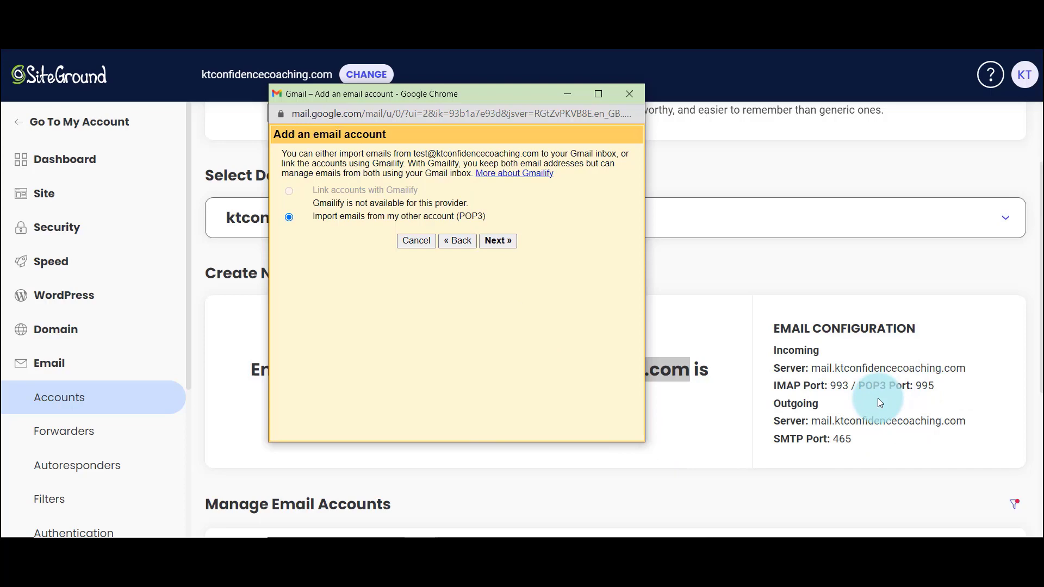
click(497, 240)
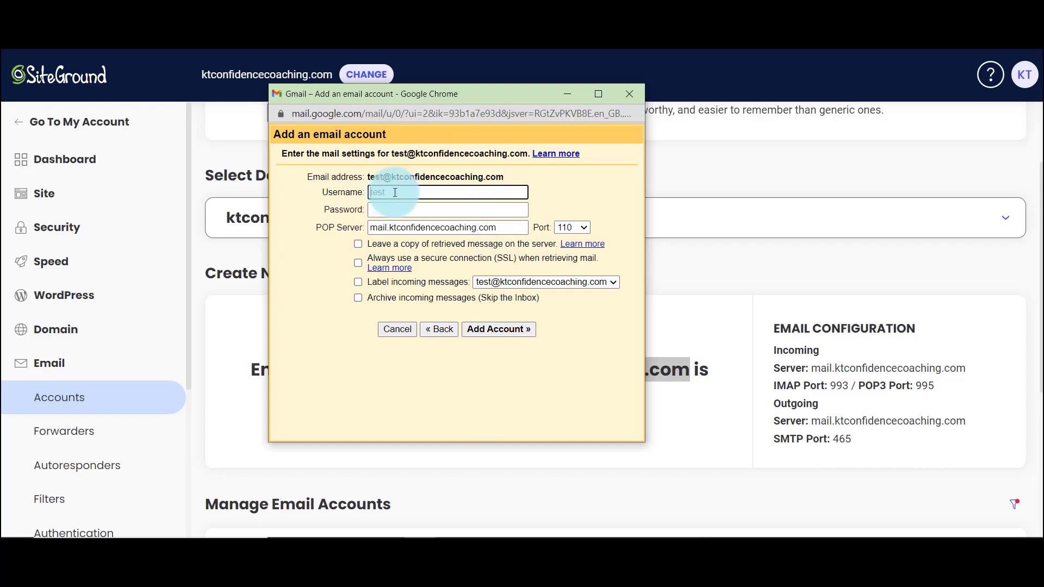
Step: Use the full address as username, add the password, select port 995, keep server copies, and add the account
double_click(383, 193)
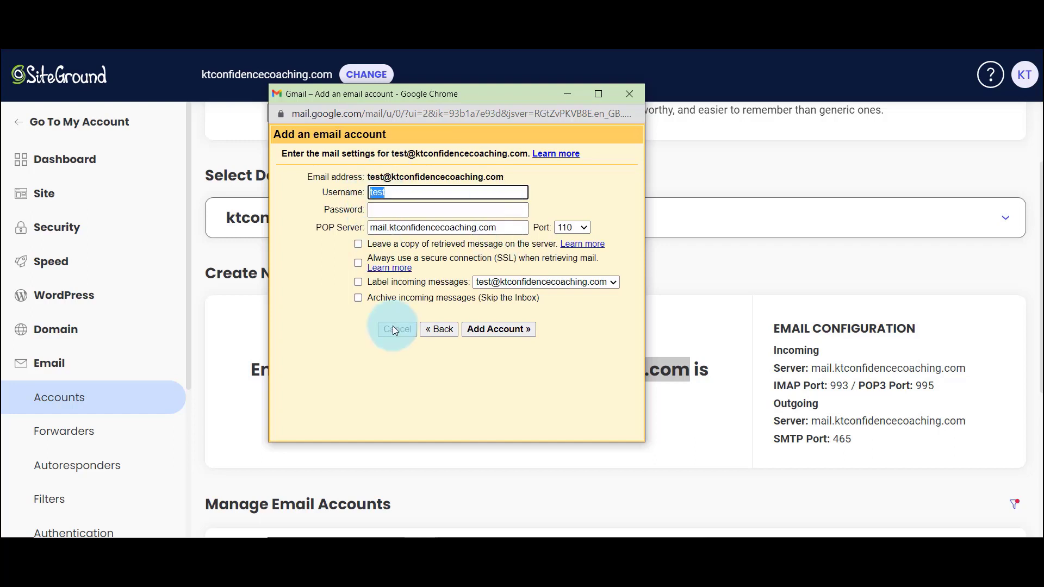
key(ctrl+v)
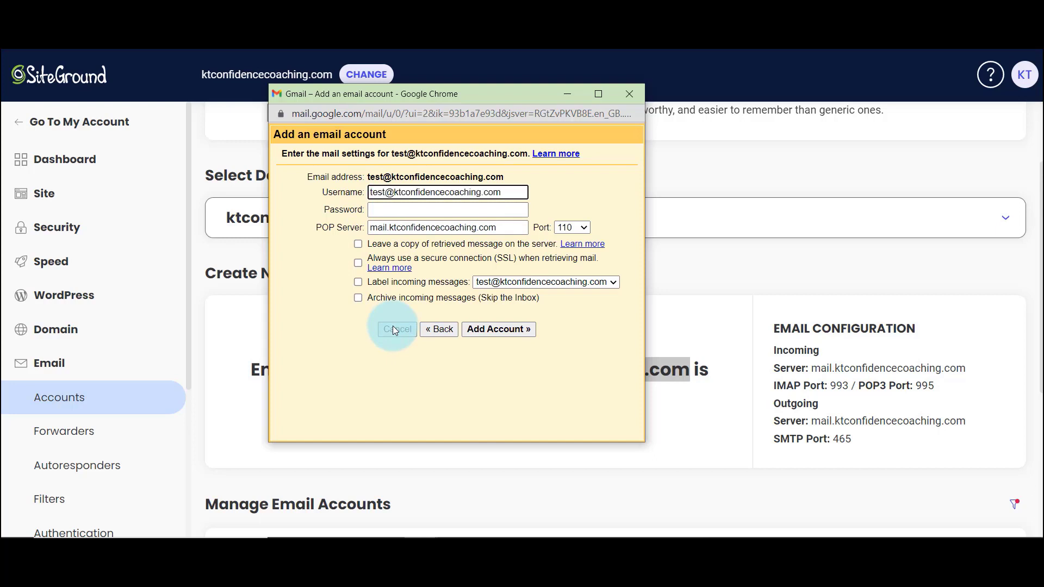
click(428, 211)
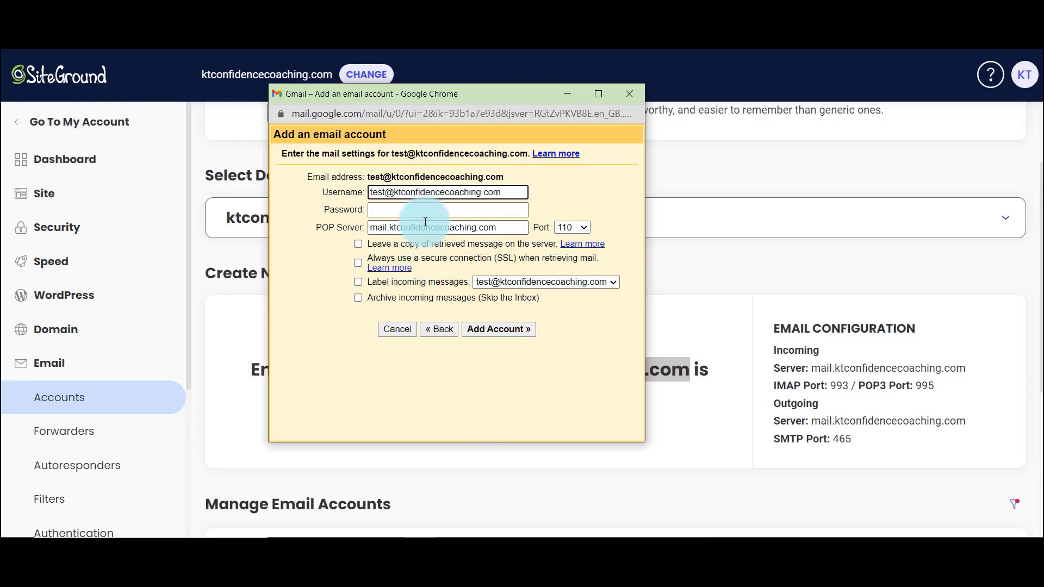
key(ctrl+v)
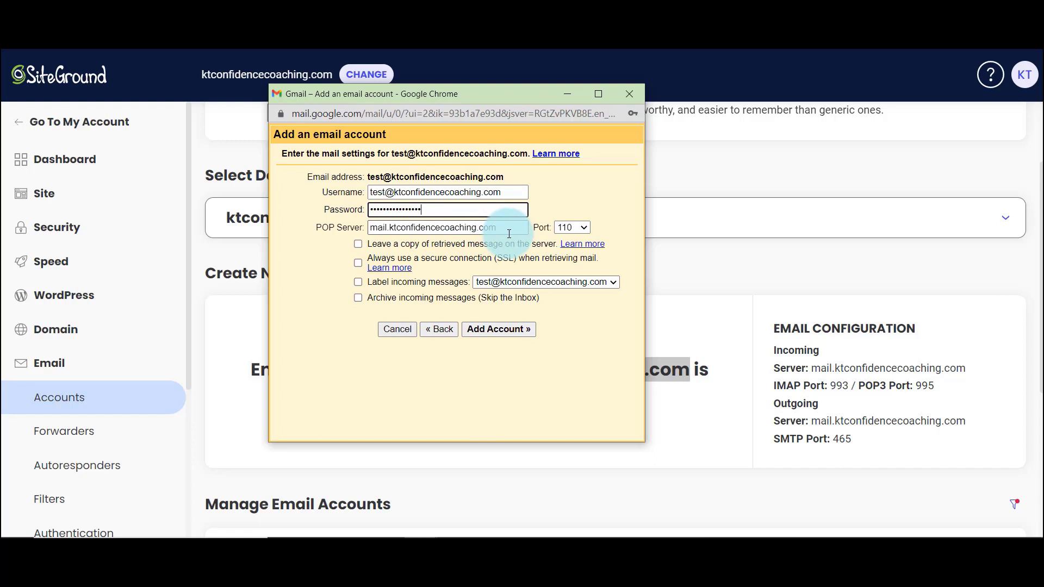
click(572, 229)
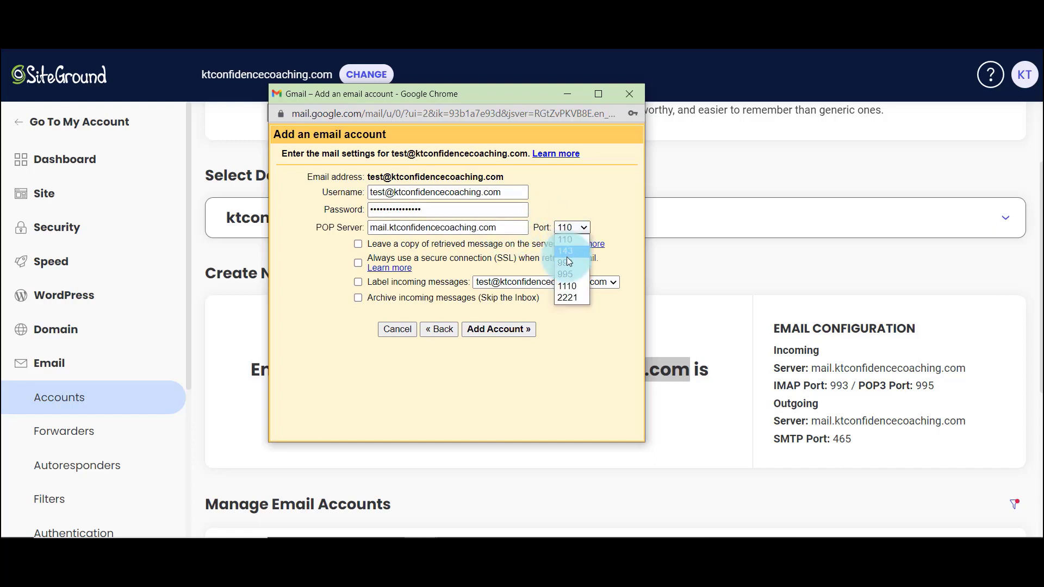
click(571, 274)
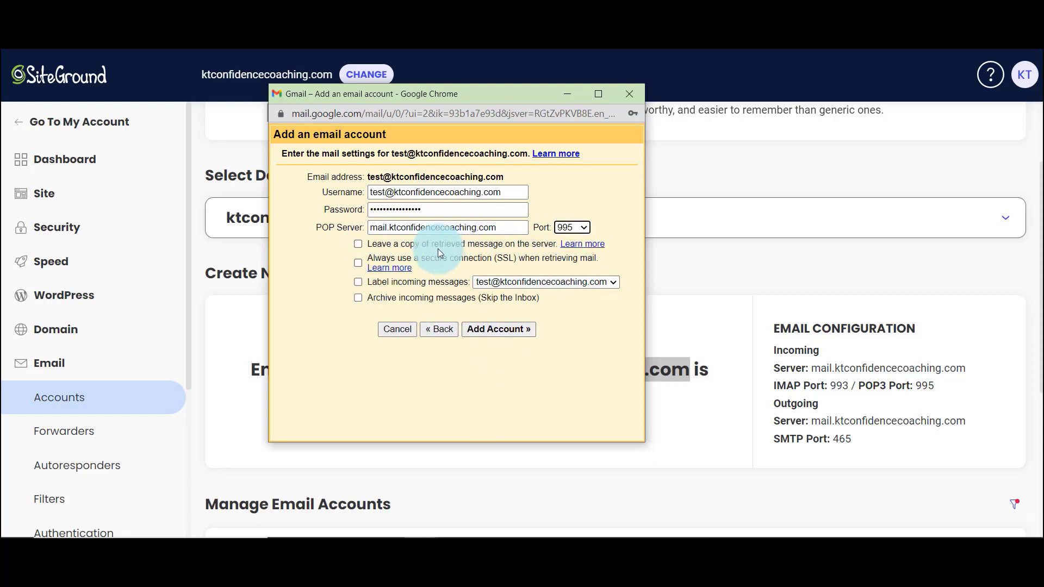
click(358, 244)
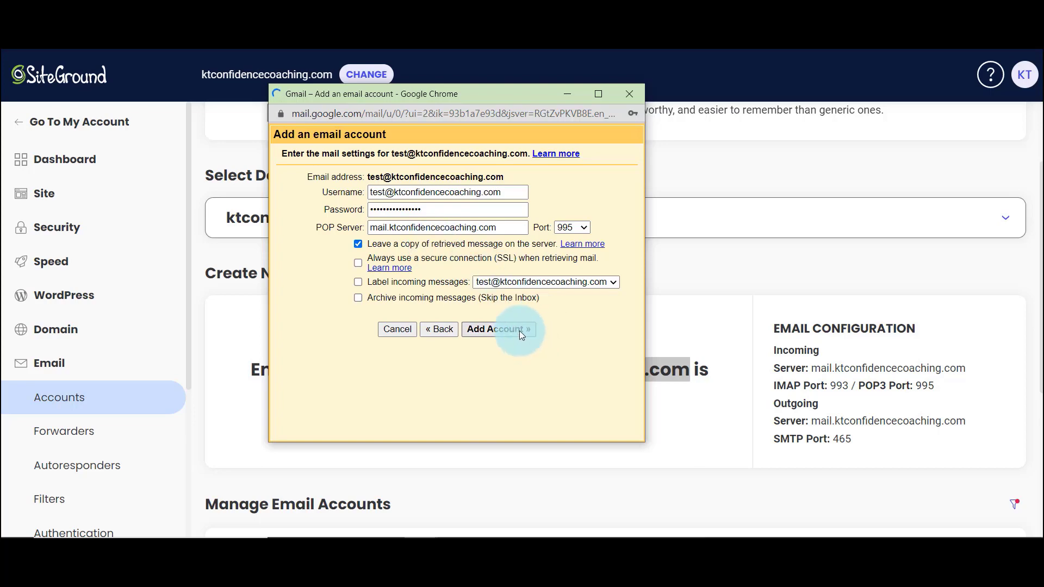
click(520, 329)
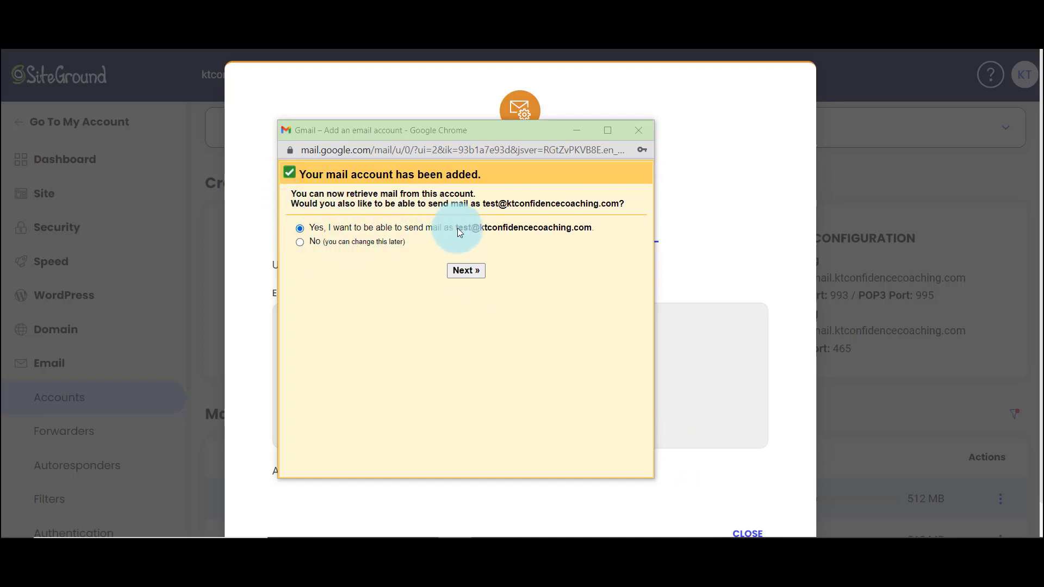
Step: Set up sending as the address with sender name 'Test', not treated as an alias
click(468, 270)
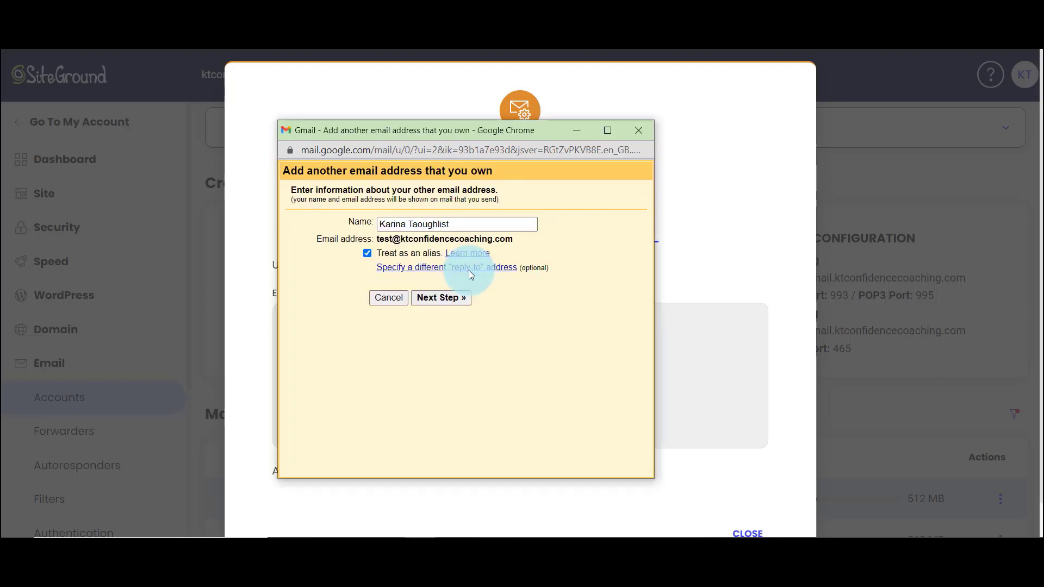
triple_click(475, 223)
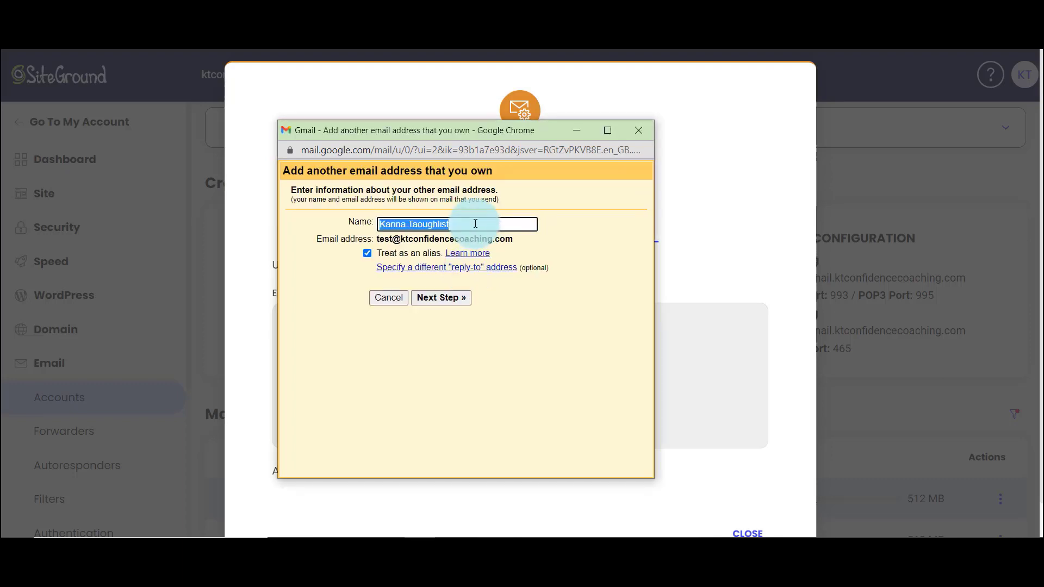
text(Test)
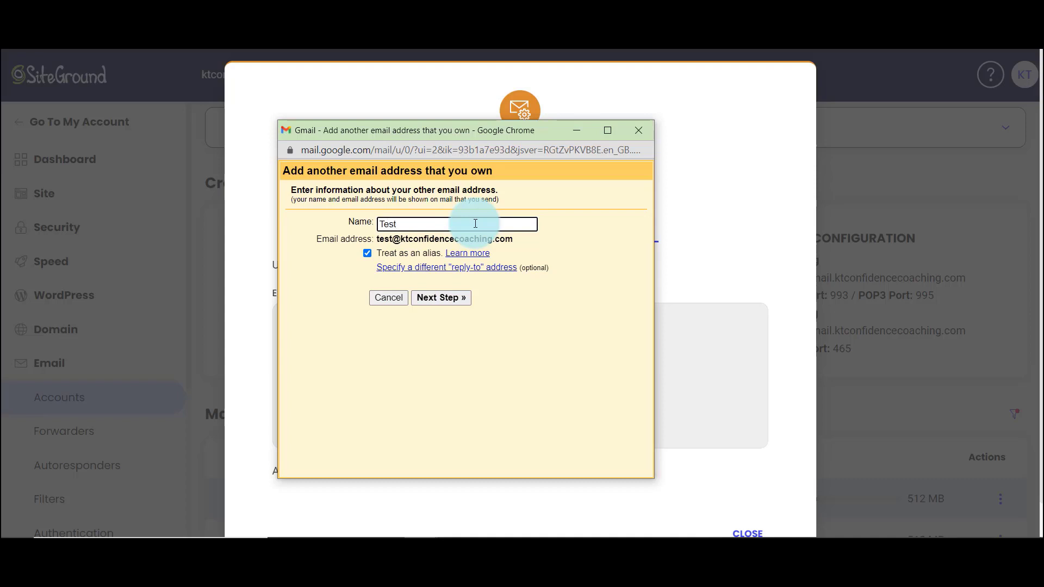
click(368, 253)
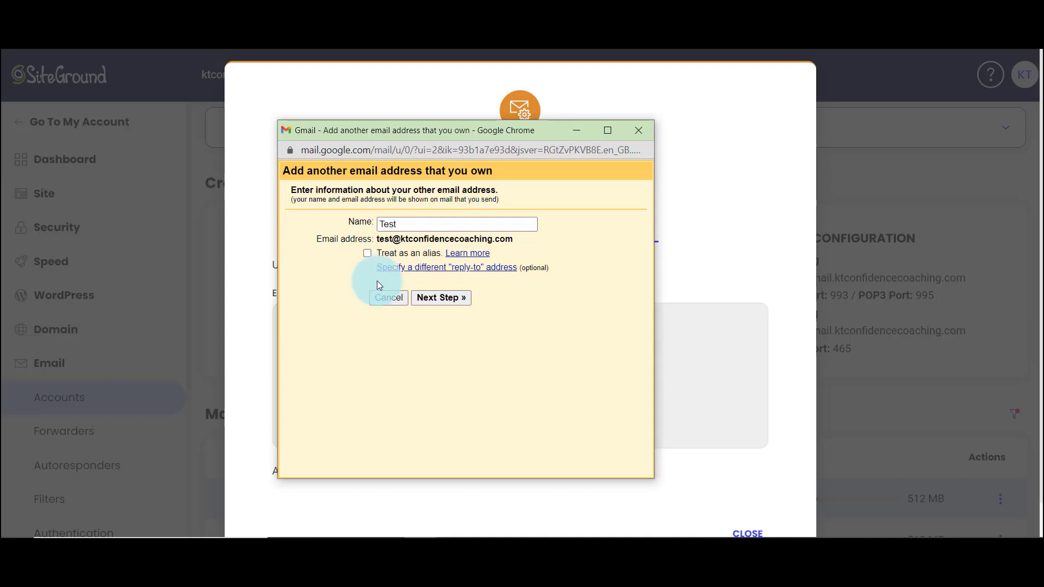
click(456, 299)
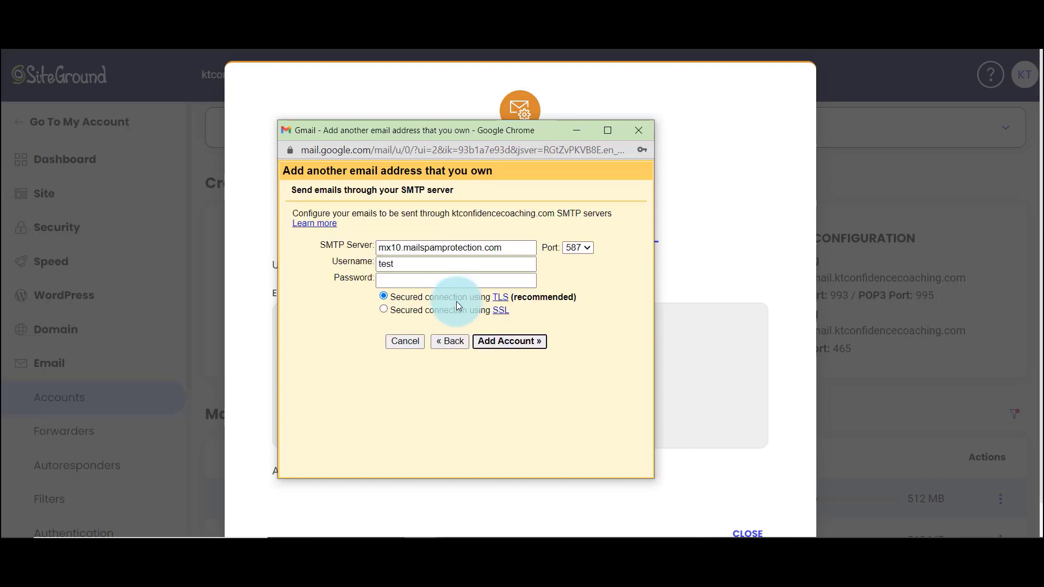
Step: Change the outgoing SMTP port from 587 to 465 so SSL is used
click(445, 257)
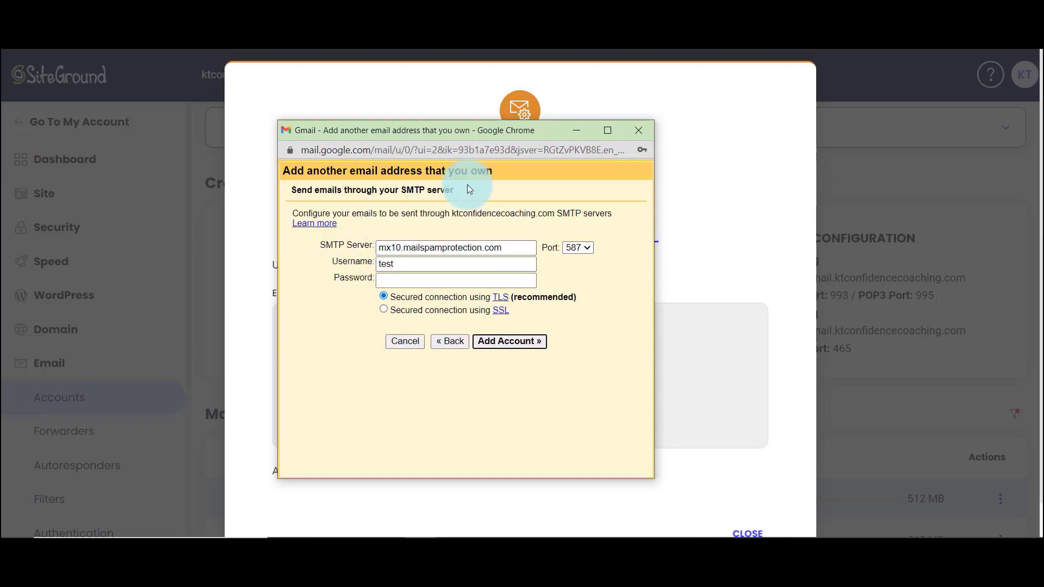
drag(549, 135, 571, 67)
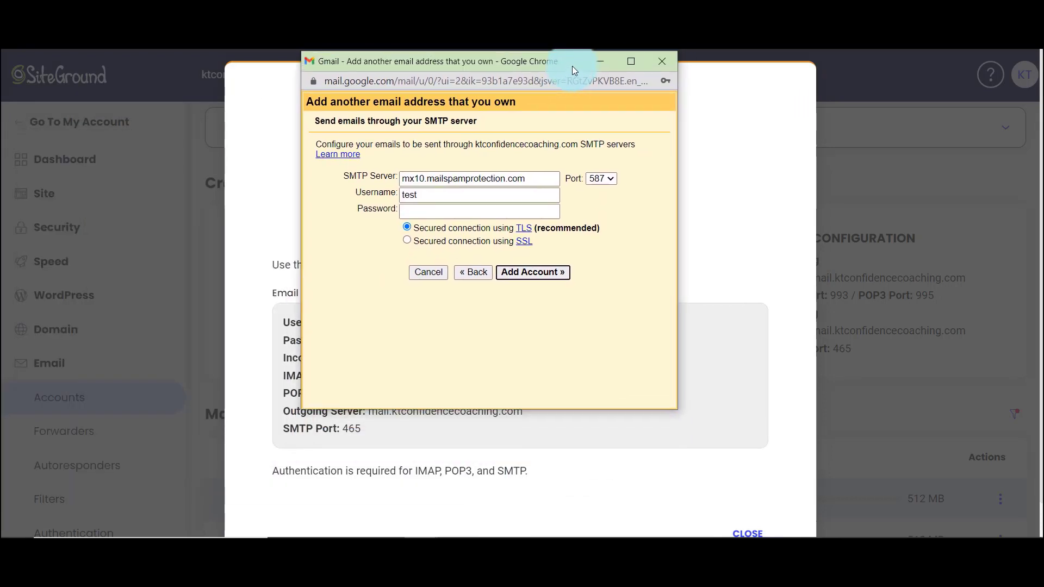
click(601, 178)
click(605, 202)
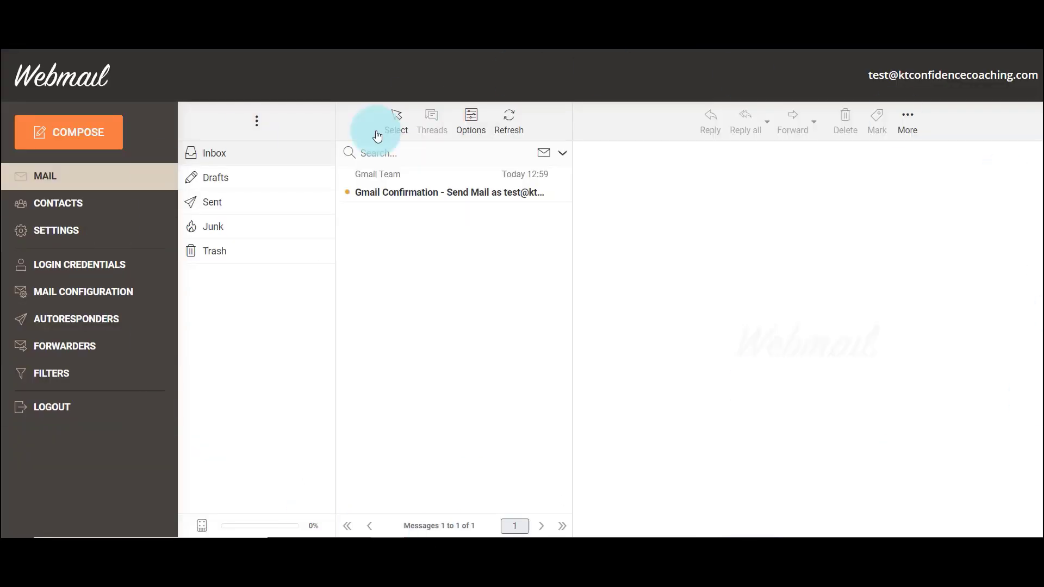
Step: Open the Gmail Confirmation email in Webmail, close the verification window, and return to Gmail settings
click(466, 193)
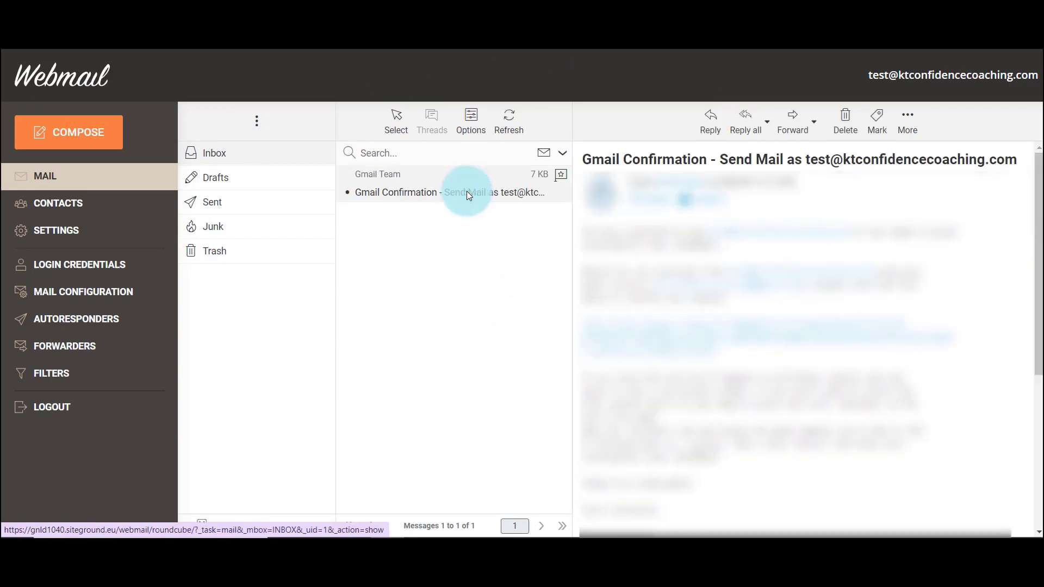
key(alt+Tab)
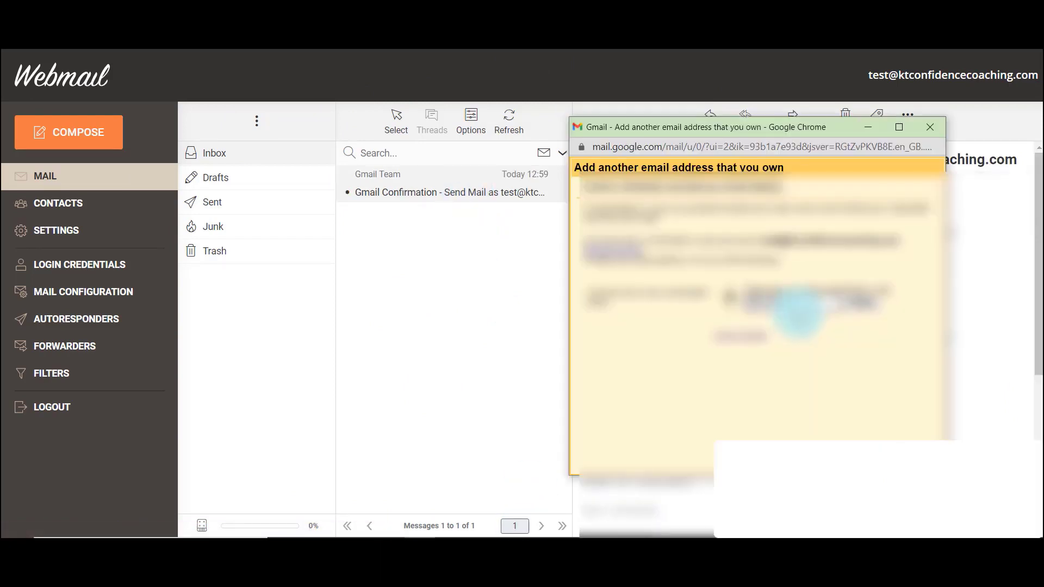
click(859, 307)
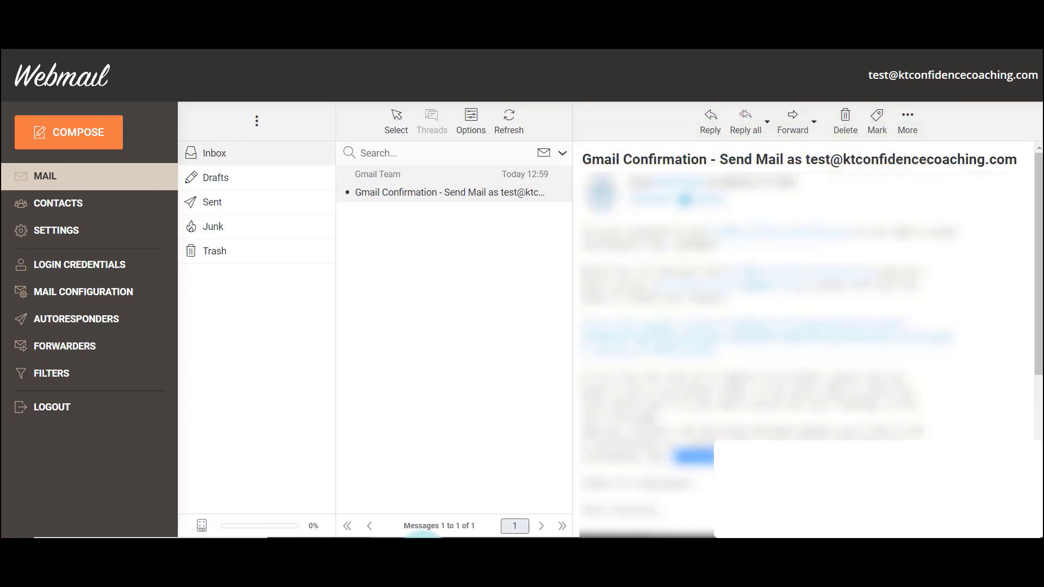
key(alt+Tab)
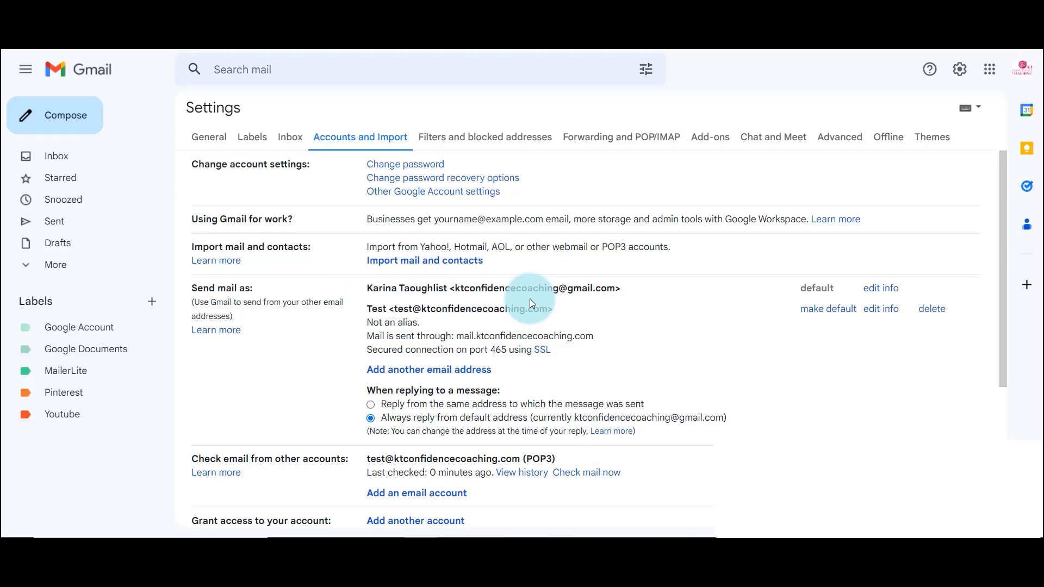
scroll(530, 301, down, 1)
scroll(529, 299, down, 1)
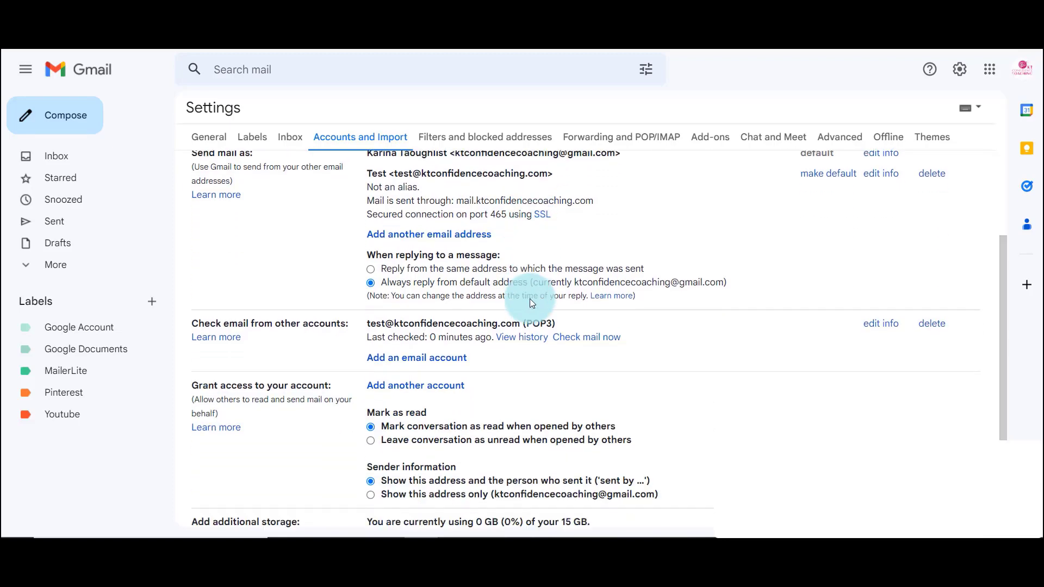